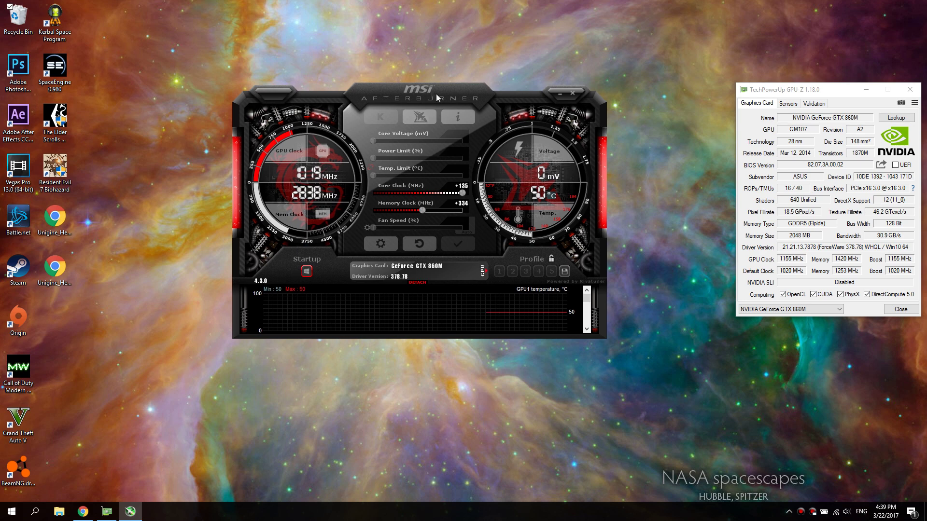
Search Google for 'msi afterburner' and look over the Guru3D download listing.
drag(425, 102, 426, 110)
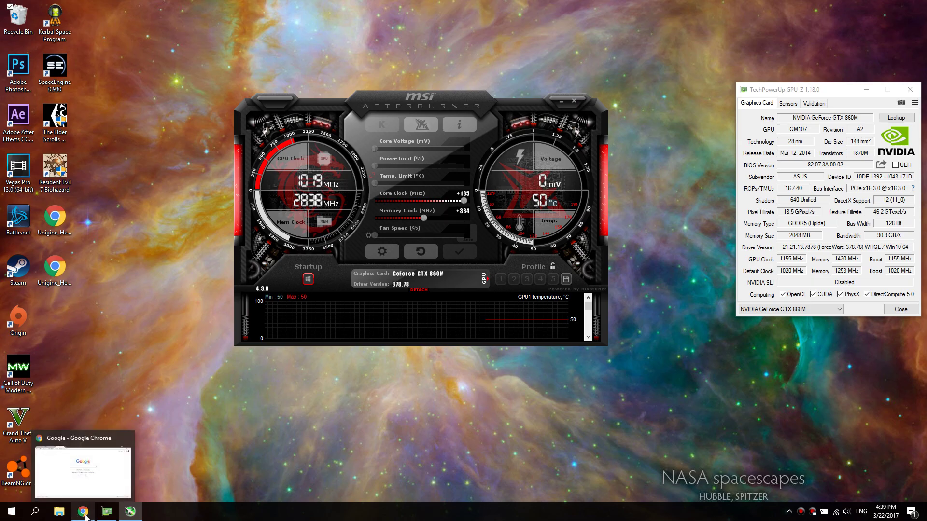
click(84, 513)
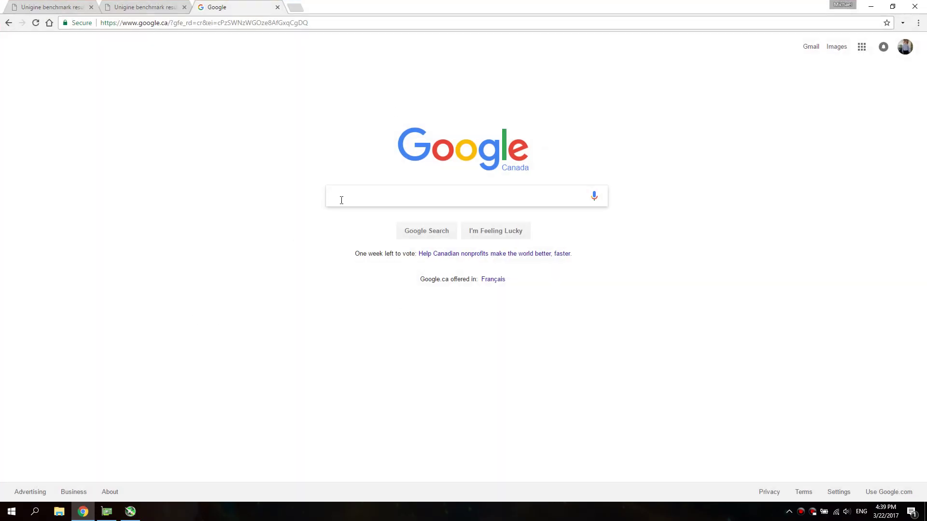
text(msi)
click(115, 68)
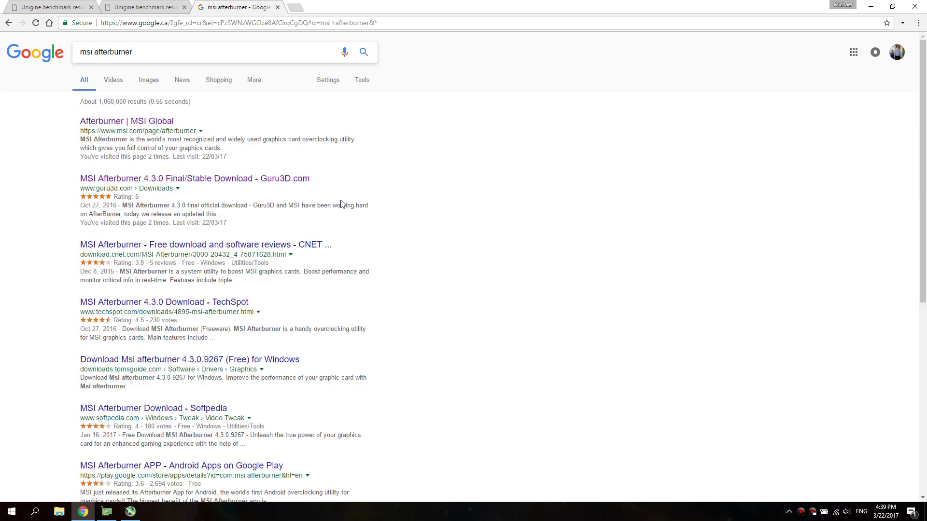
double_click(106, 188)
click(131, 179)
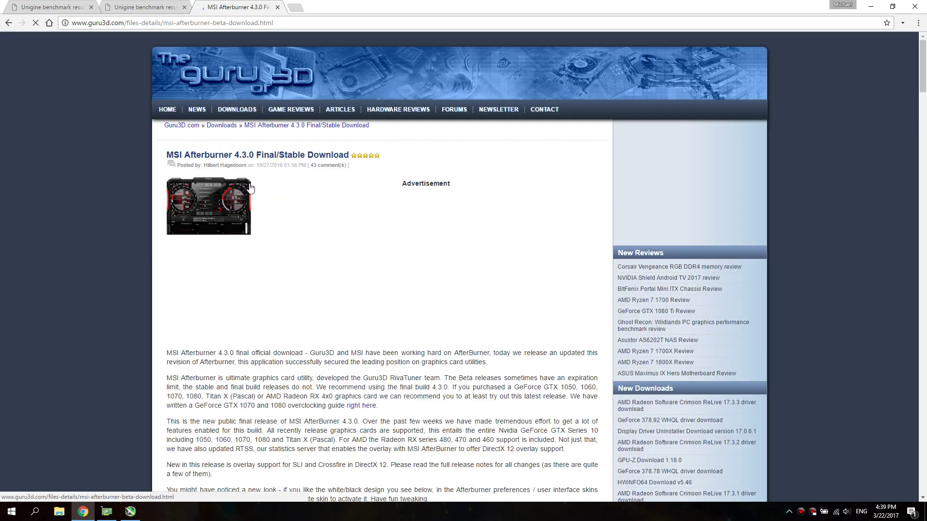
scroll(249, 186, down, 20)
scroll(250, 174, up, 3)
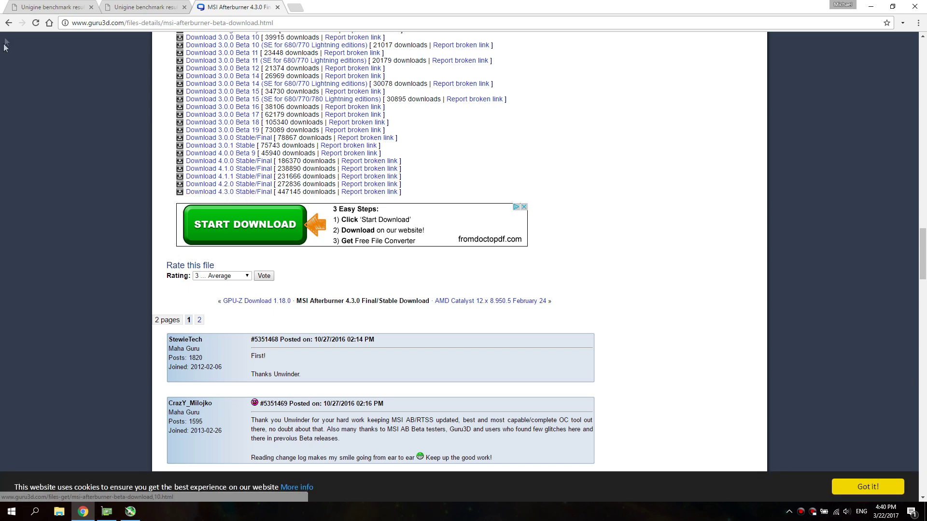
Return to the results and open the Downloads section of MSI's official Afterburner page.
click(8, 23)
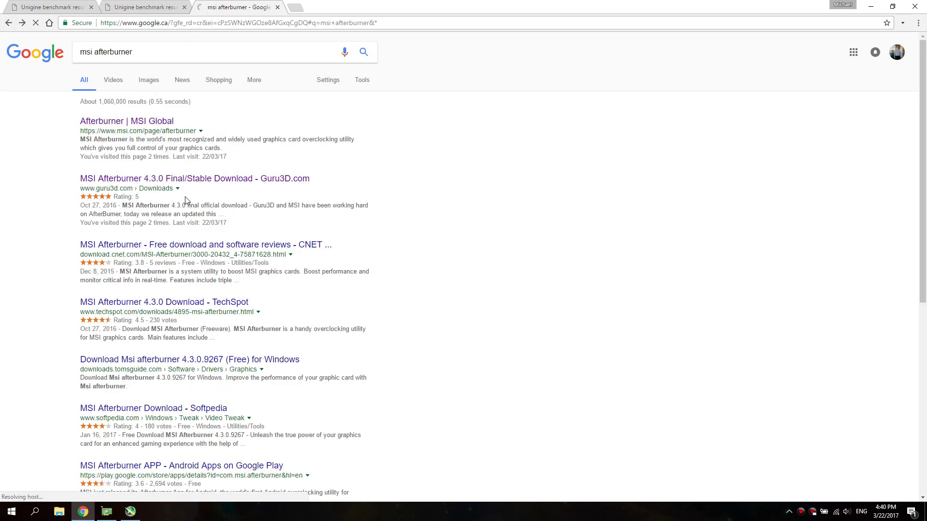
click(166, 123)
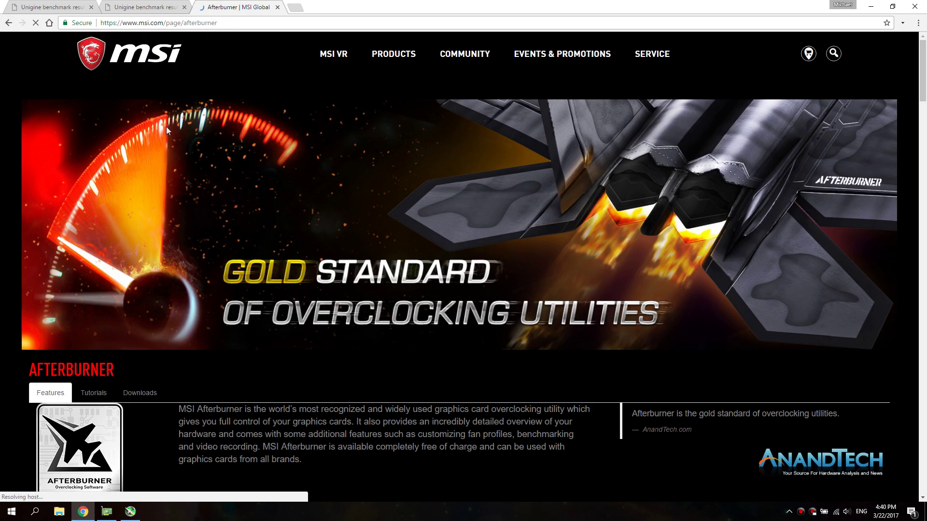
click(140, 393)
scroll(277, 177, down, 5)
scroll(182, 103, down, 3)
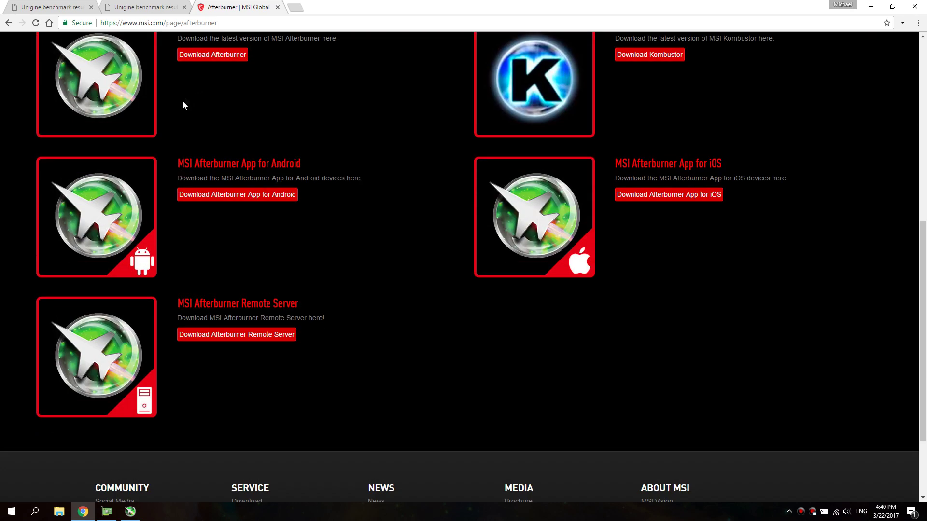
scroll(185, 193, up, 3)
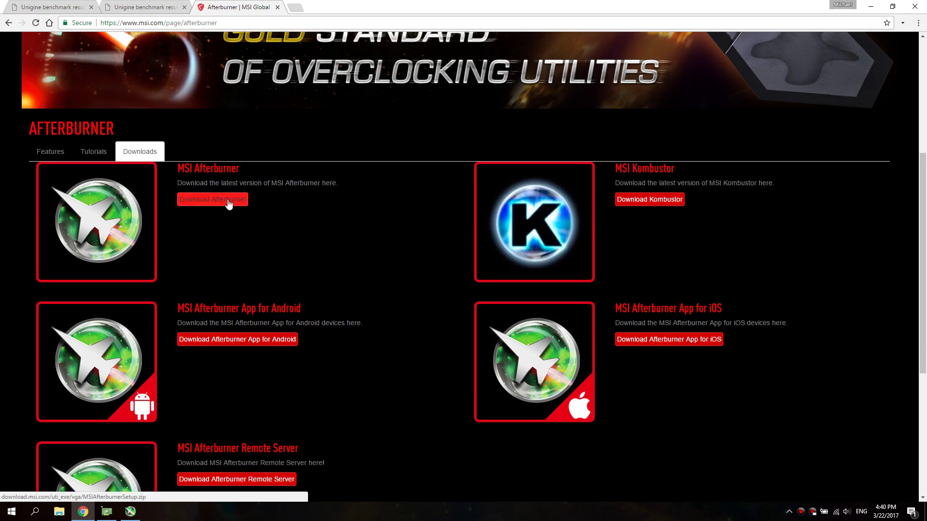
click(111, 24)
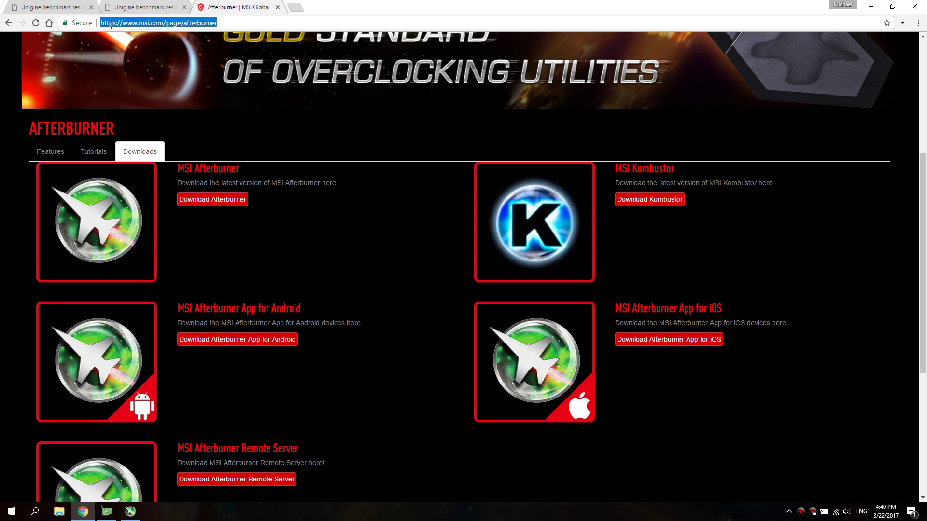
Search for 'gpu z' and open the TechPowerUp GPU-Z page.
text(gpu z)
key(Return)
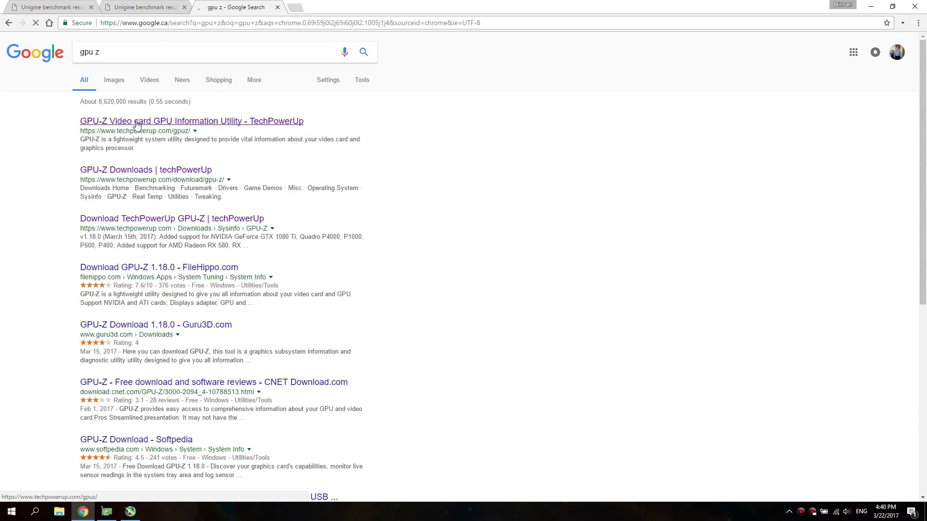
click(137, 123)
click(137, 124)
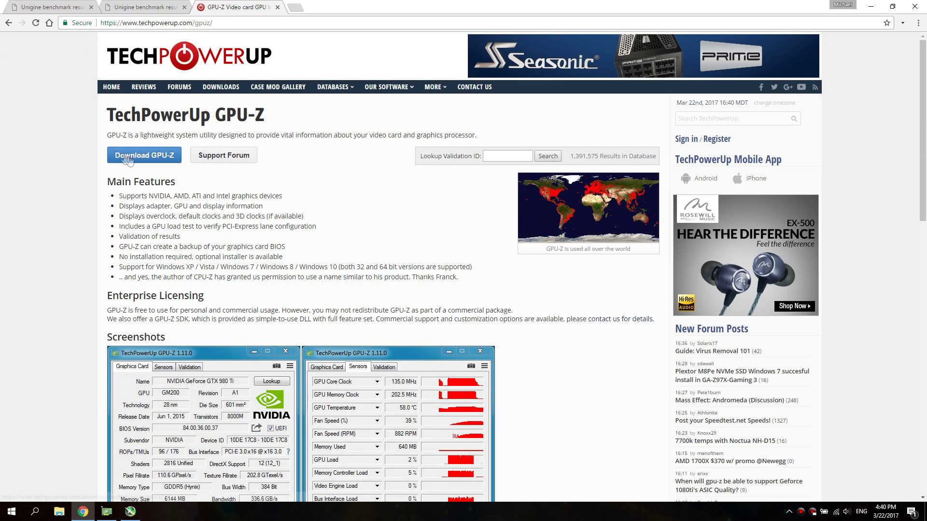
Search 'heaven benchmark', open the Unigine Heaven page, then minimize Chrome.
click(151, 24)
text(heav)
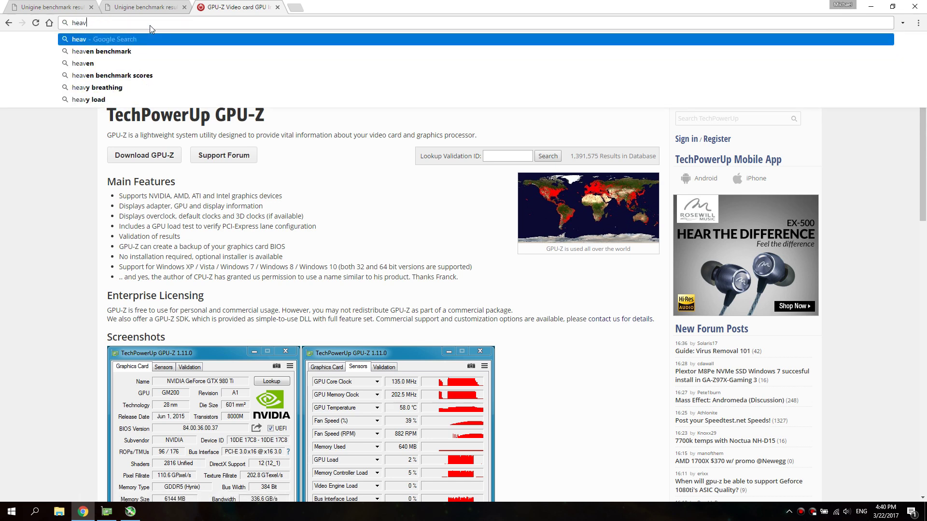
key(Down)
key(Return)
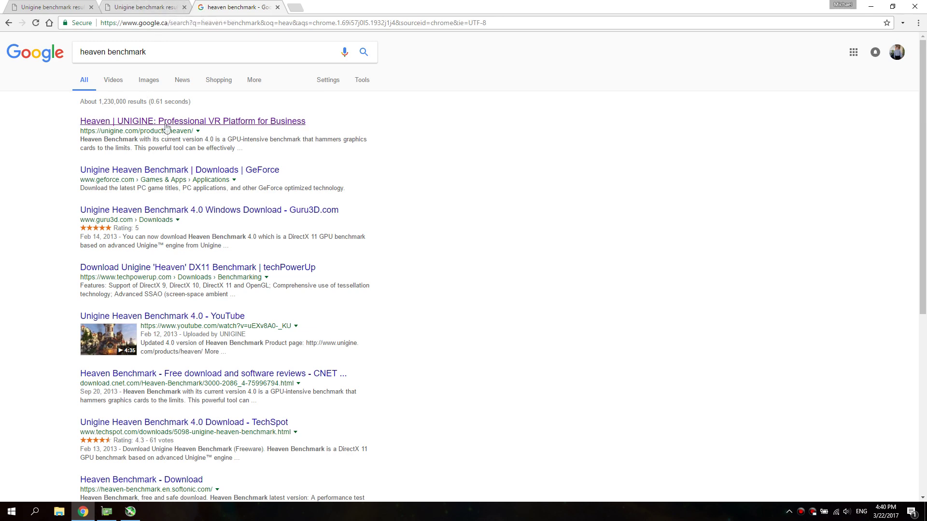
click(169, 127)
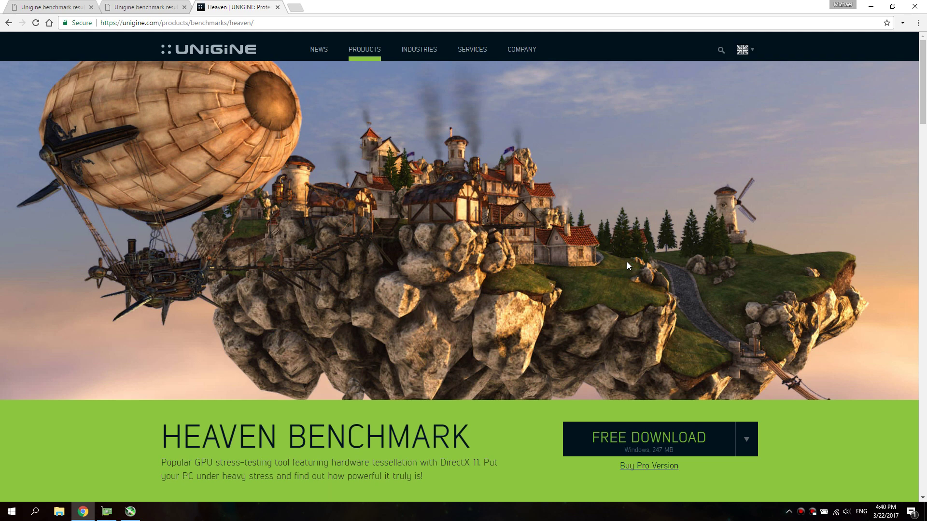
scroll(616, 265, down, 1)
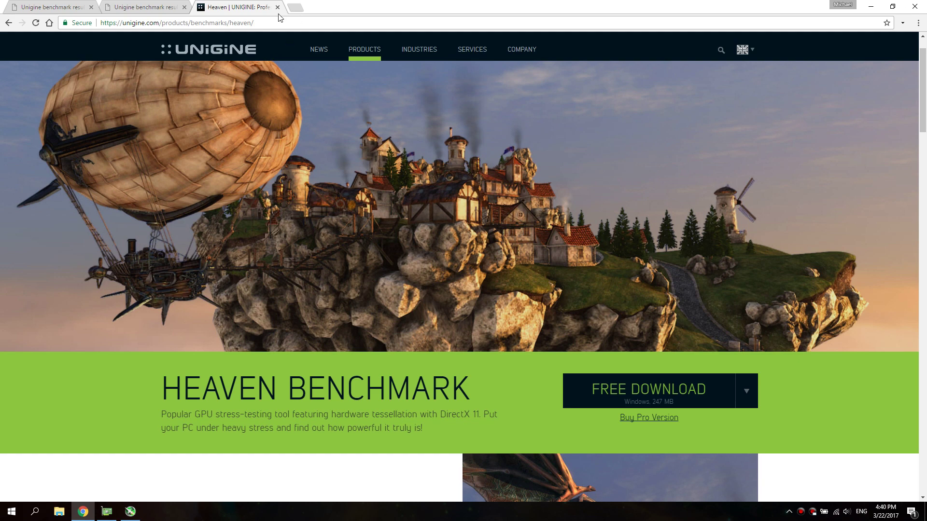
click(84, 511)
Place GPU-Z beside Afterburner's +135/+334 MHz offsets and show GPU-Z's Sensors readings.
drag(772, 91, 765, 90)
drag(448, 100, 448, 99)
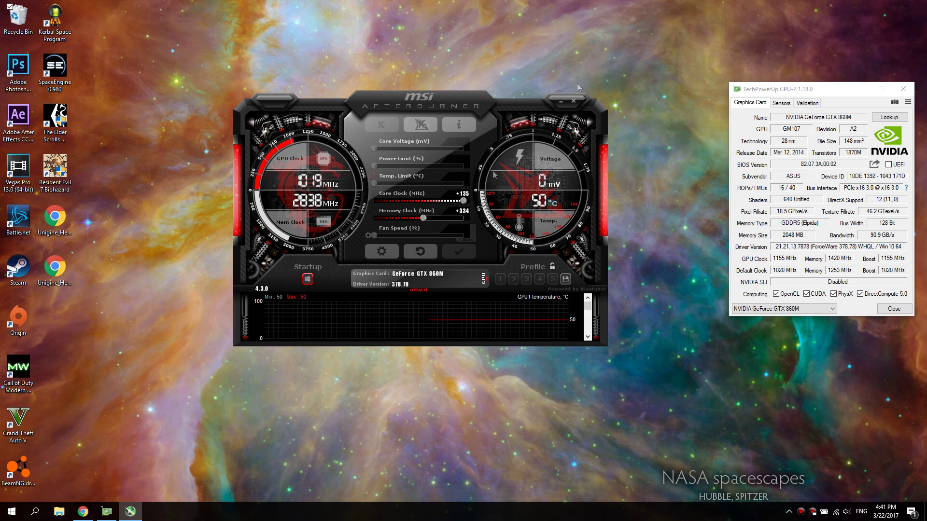
click(781, 103)
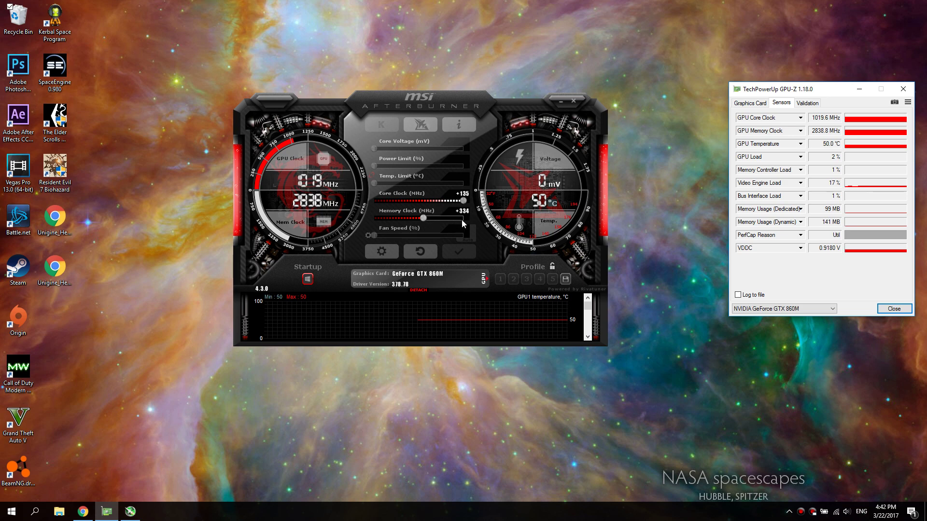
Enable applying the overclock at Windows startup, then close Afterburner.
click(306, 284)
click(573, 101)
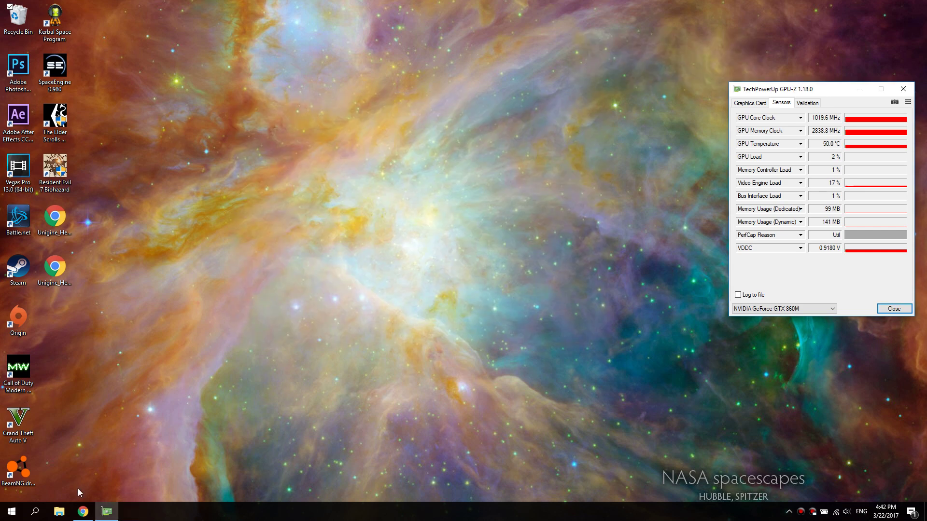
Restore Chrome, close the Heaven page and highlight the first result's Score of 638.
click(82, 511)
click(278, 7)
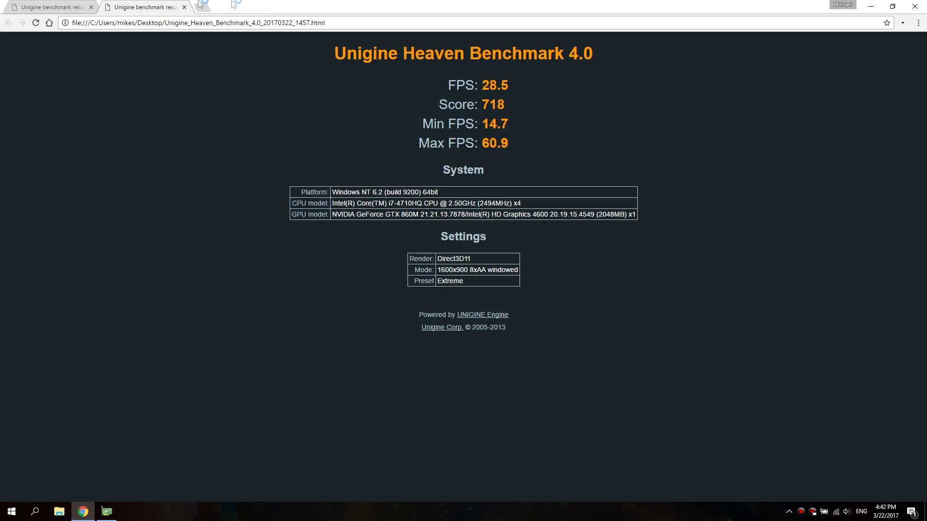
click(43, 7)
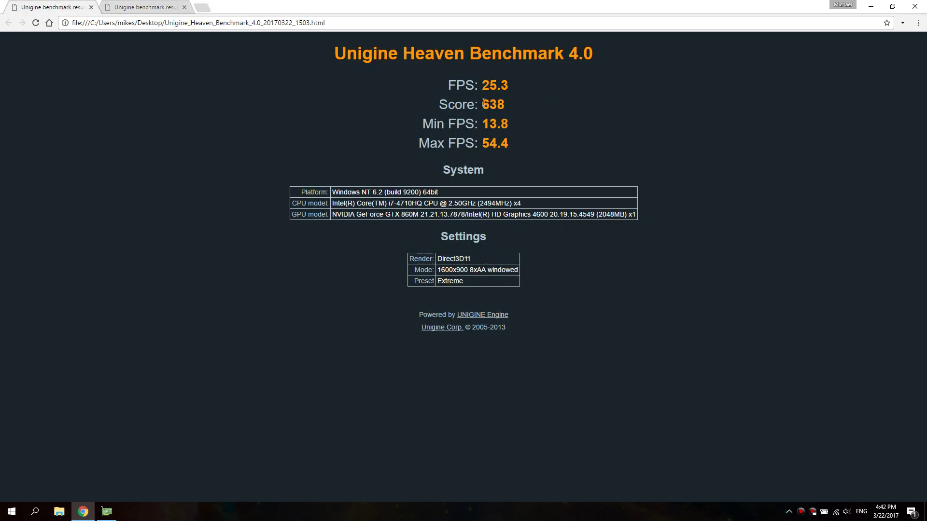
drag(481, 104, 508, 86)
Compare the 718 Score result against the 638 one, then close both pages and Chrome.
key(ctrl+Tab)
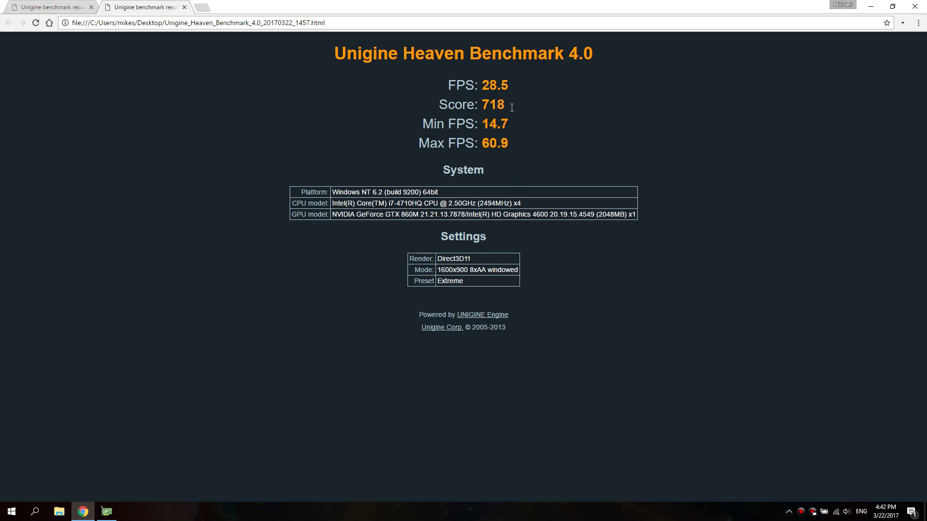
drag(512, 108, 481, 105)
click(489, 86)
key(ctrl+Tab)
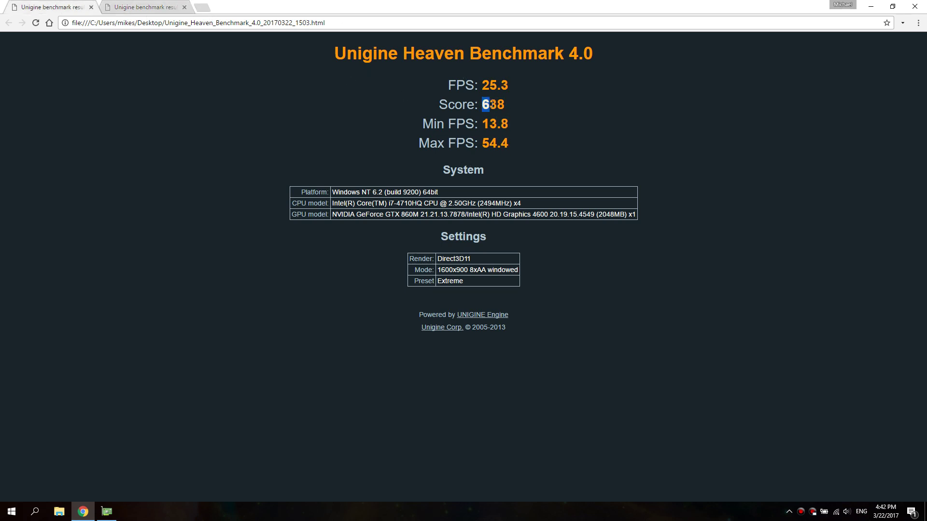
drag(490, 103, 505, 104)
click(91, 8)
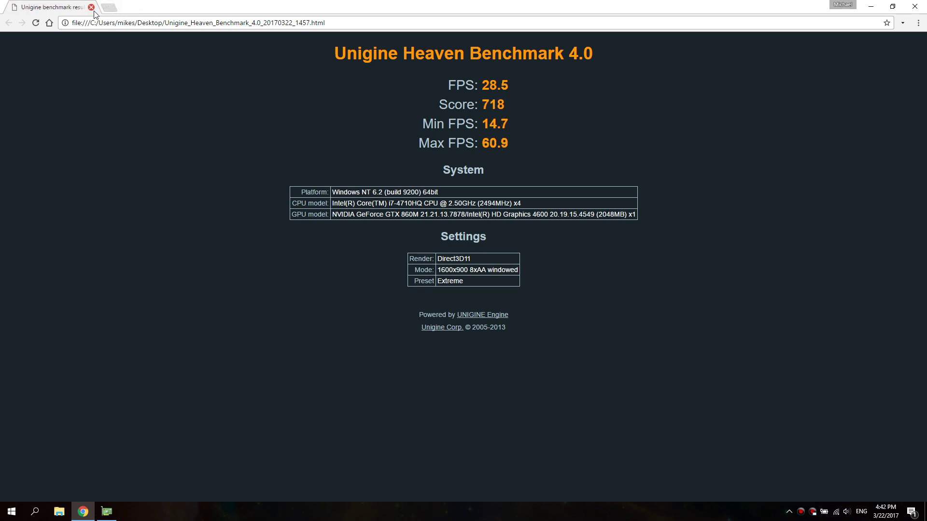
click(91, 7)
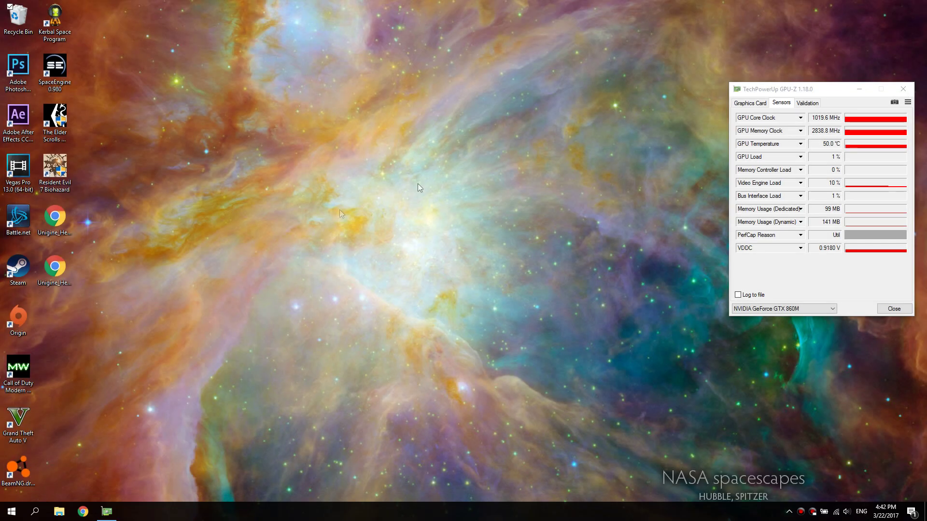
Show GPU-Z's GTX 860M card details with 1155 MHz GPU and 1420 MHz memory clocks.
click(830, 284)
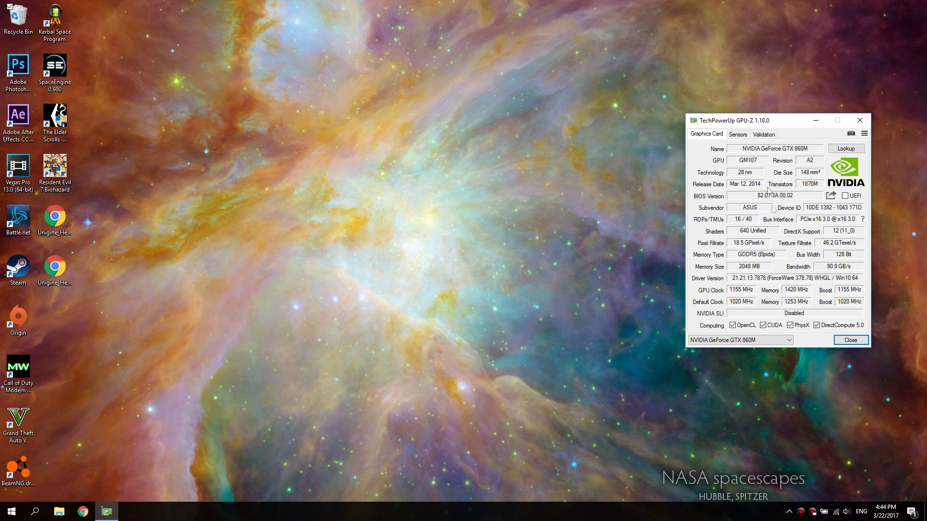
mouse_move(774, 211)
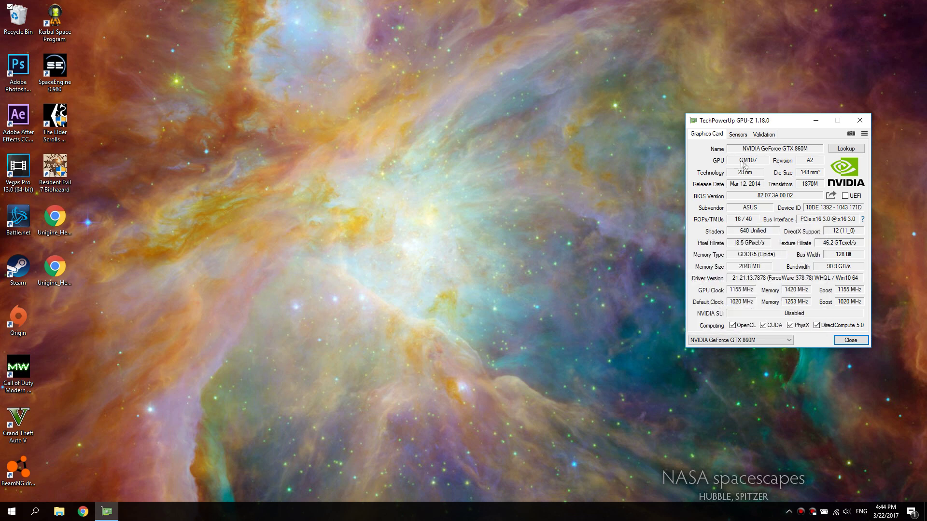